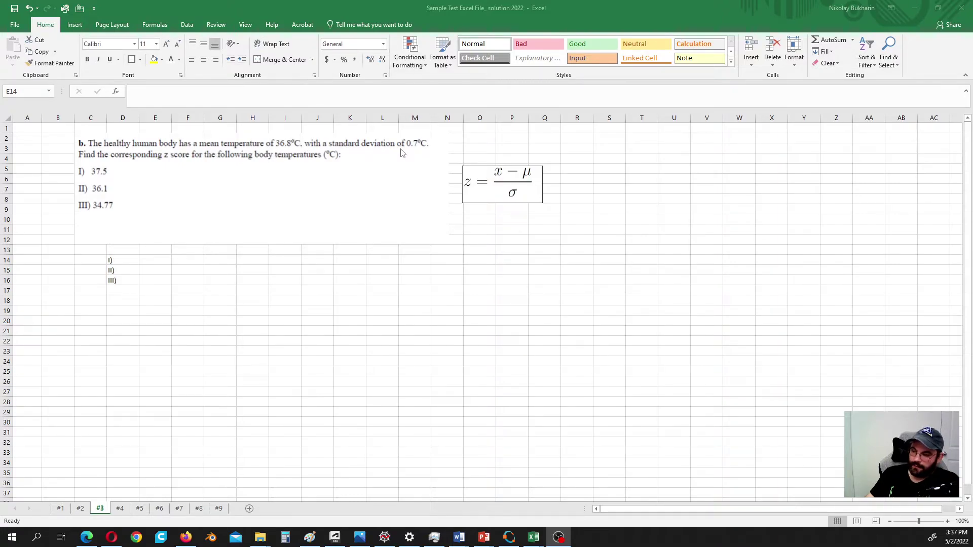
Step: Enter z-scores in E14 and E15 as (37.5-36.8)/0.7 and (36.1-36.8)/0.7, giving 1 and -1
drag(159, 259, 160, 279)
click(159, 259)
text(=)
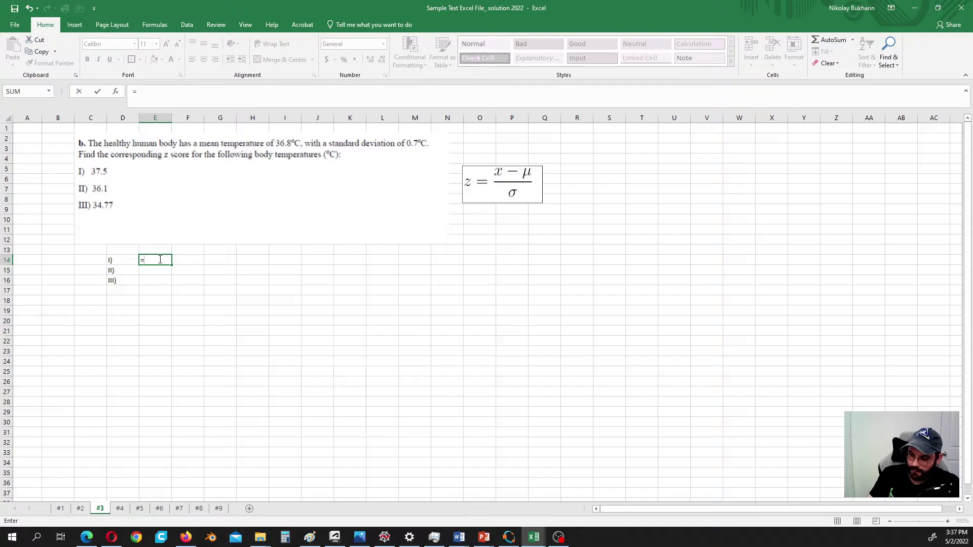
text(()
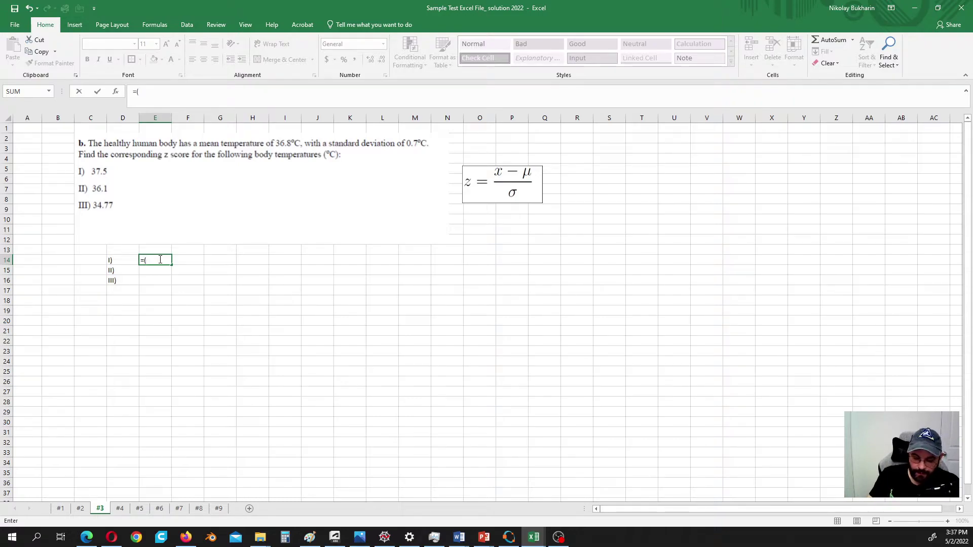
text(37.5)
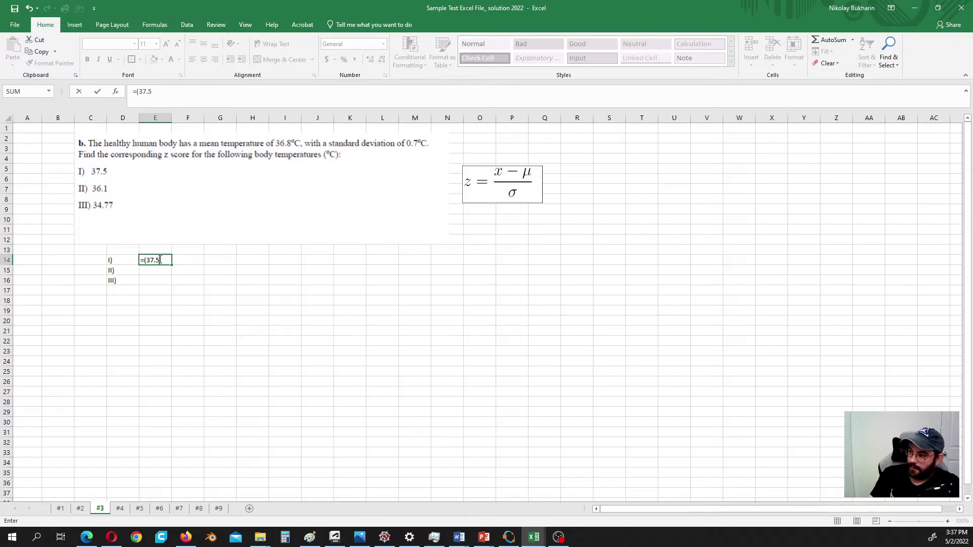
text(-36)
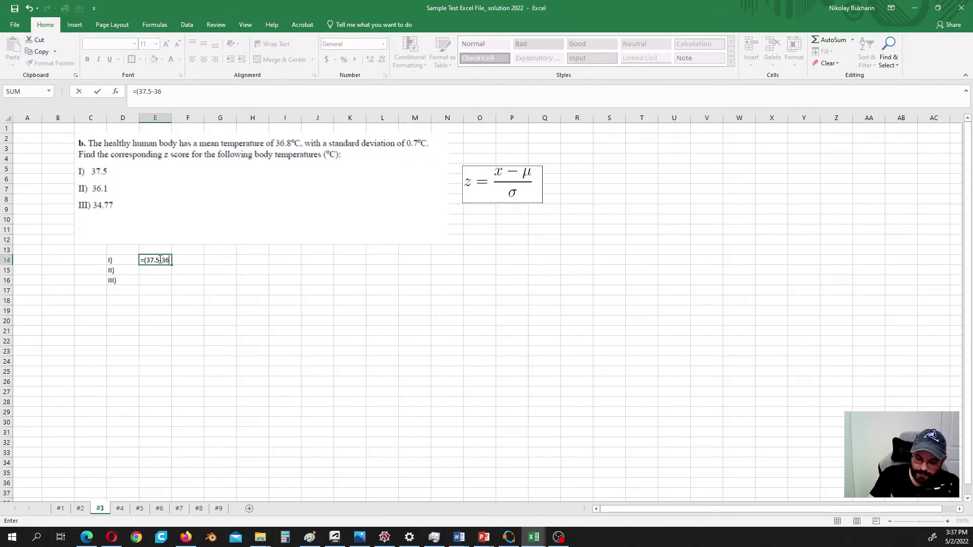
text(.8)
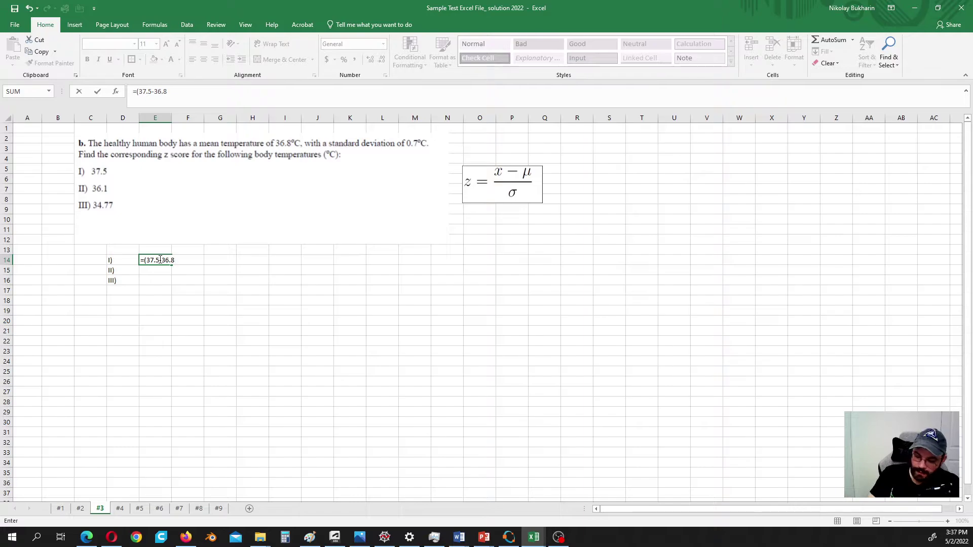
text()/0.7)
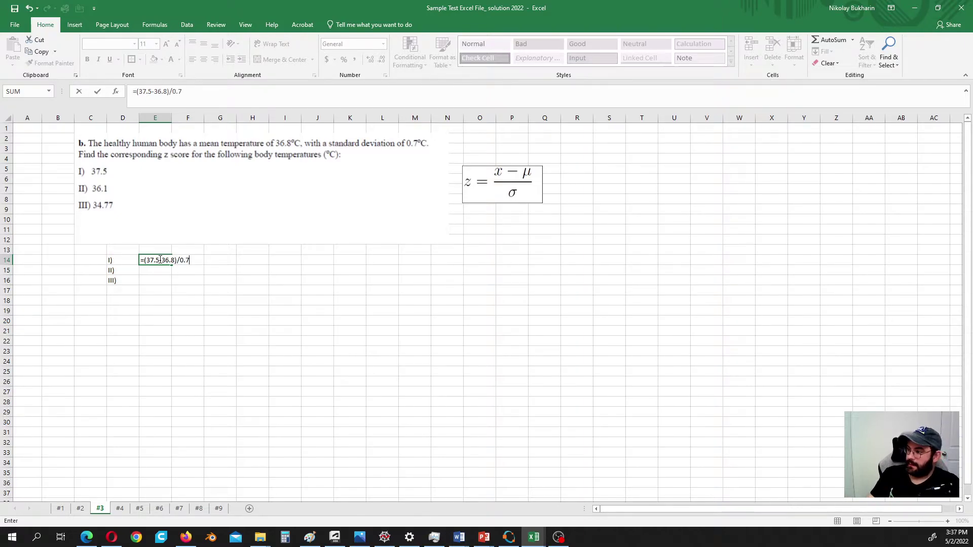
key(Return)
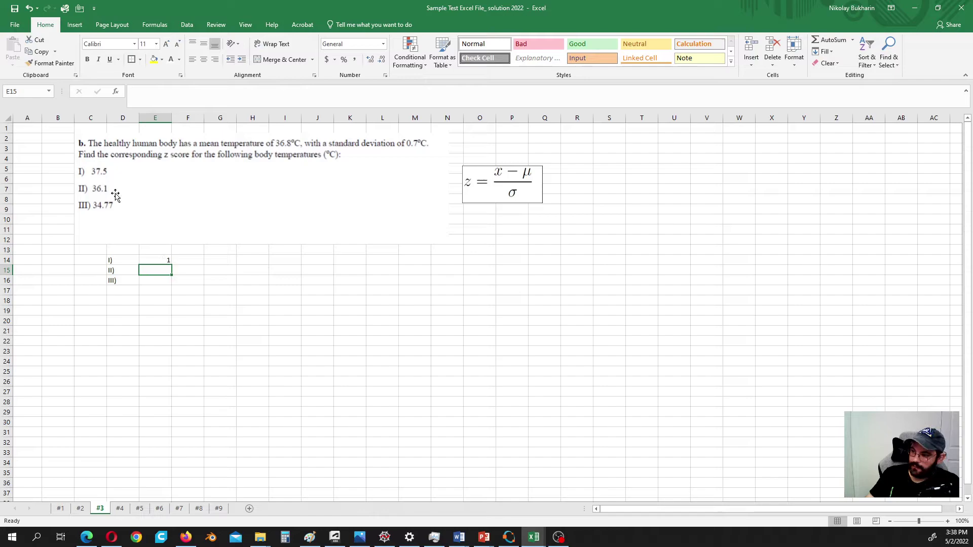
text(=)
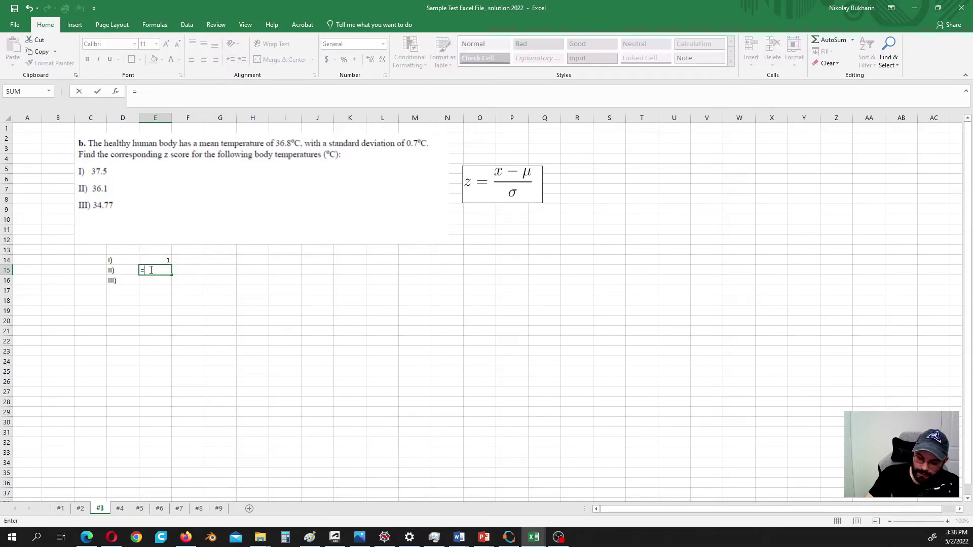
text(()
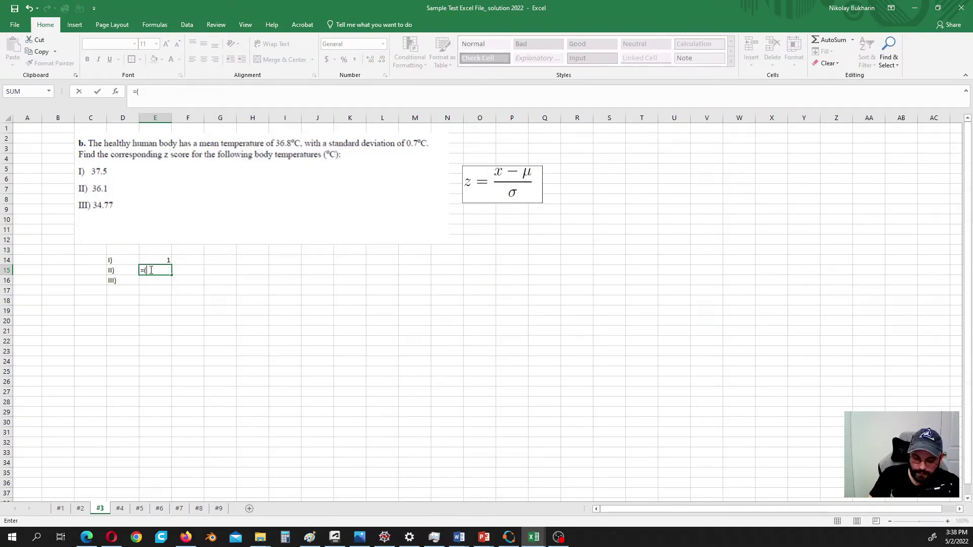
text(36.1)
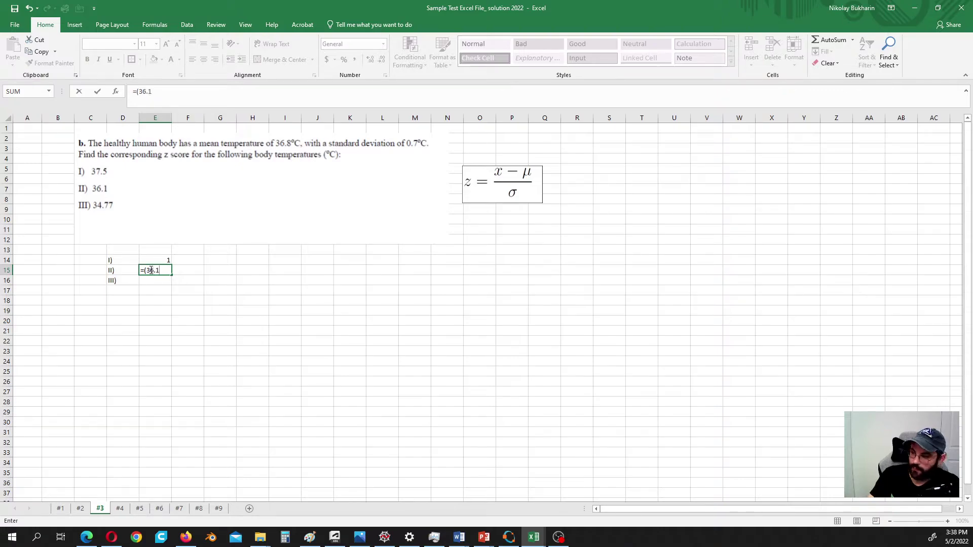
text(-)
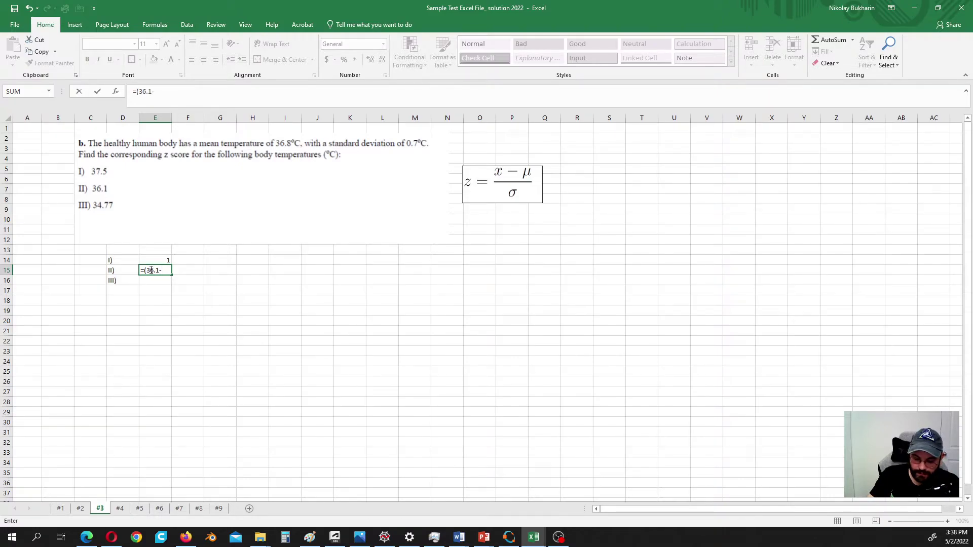
text(36.8)
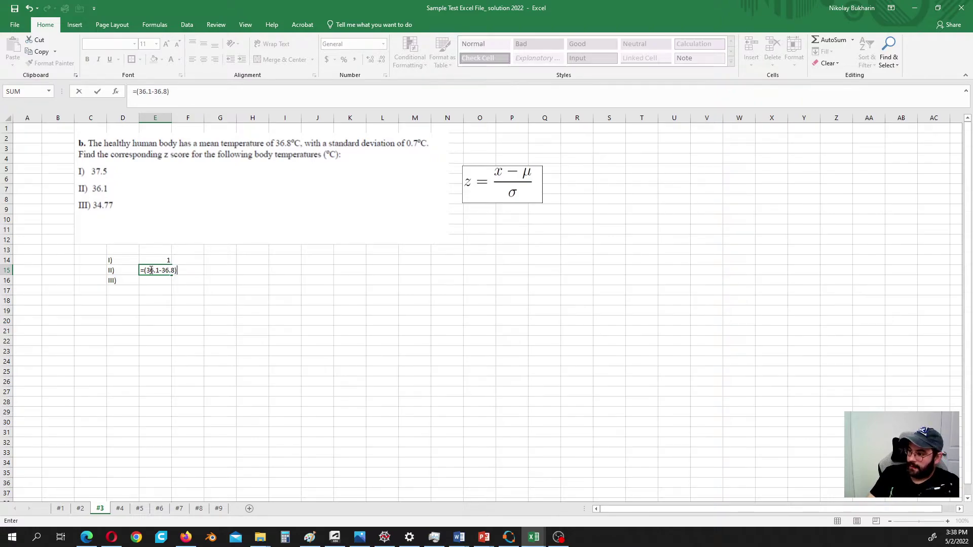
text()/0.7)
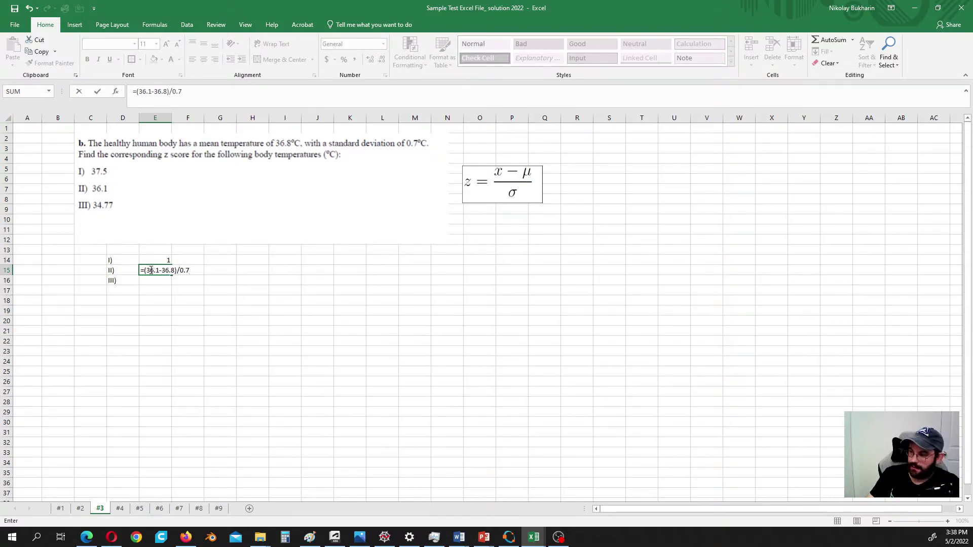
key(Return)
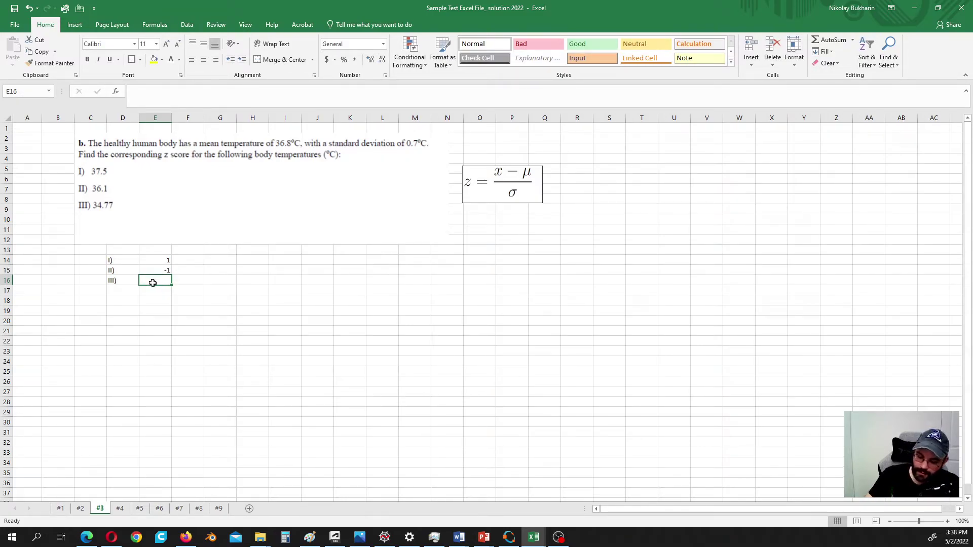
Step: Enter =(34.77-36.8)/0.7 in E16 to get a z-score of -2.9
text(=)
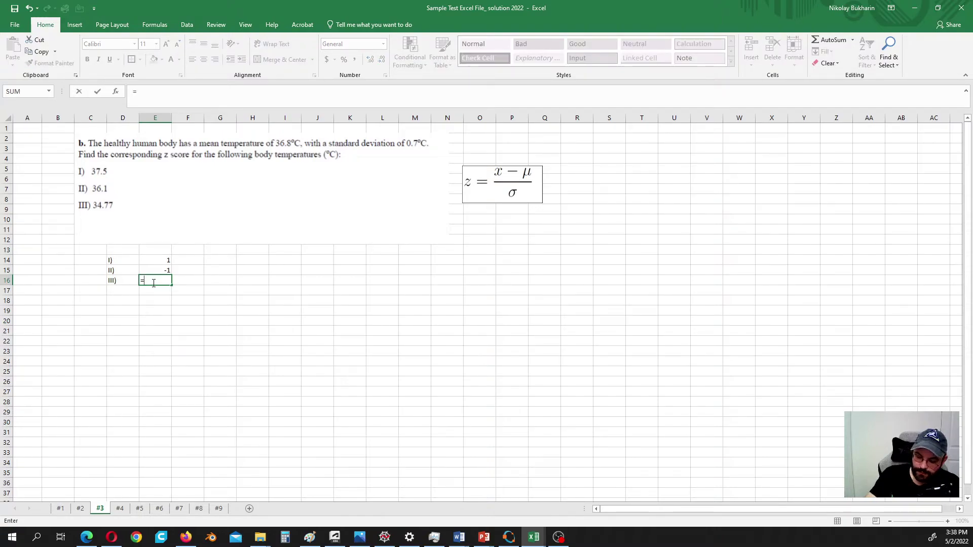
text((34.)
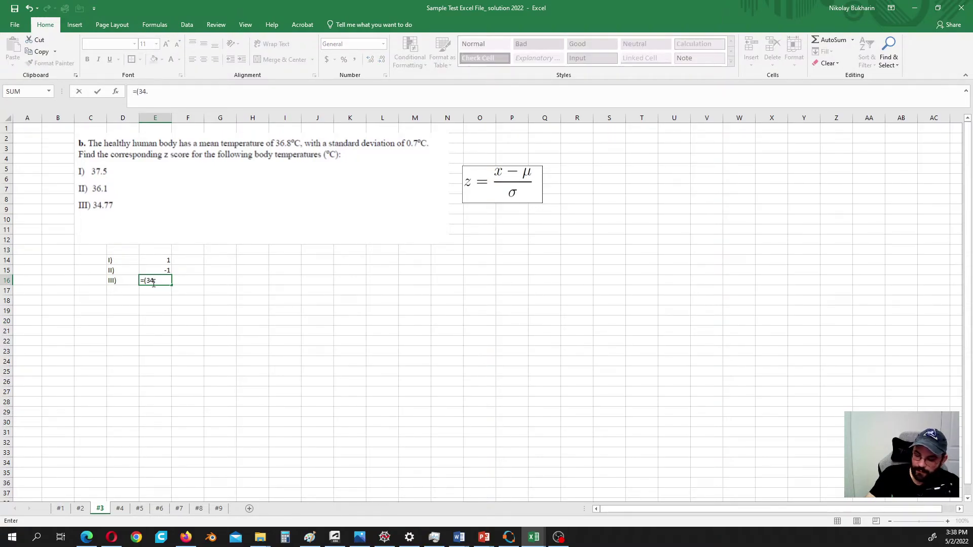
text(77)
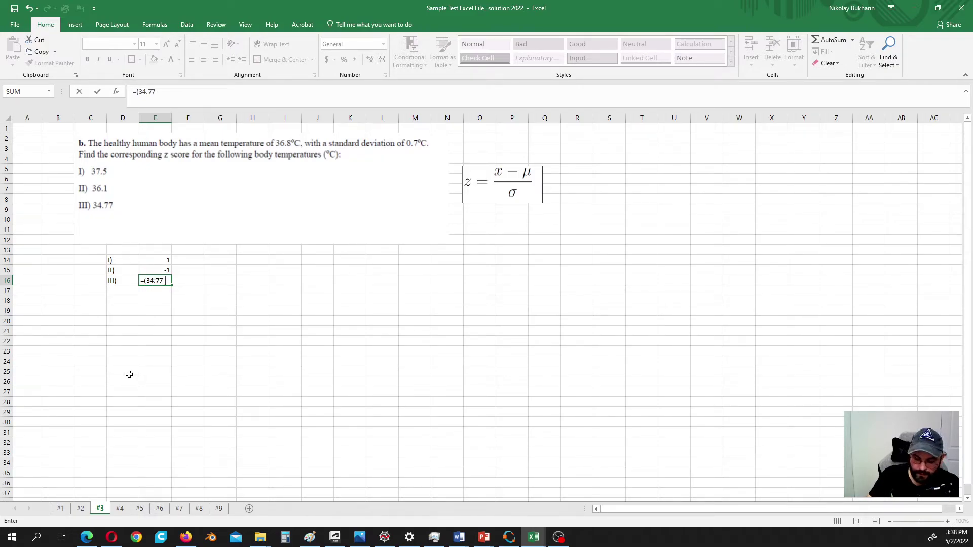
text(-36.)
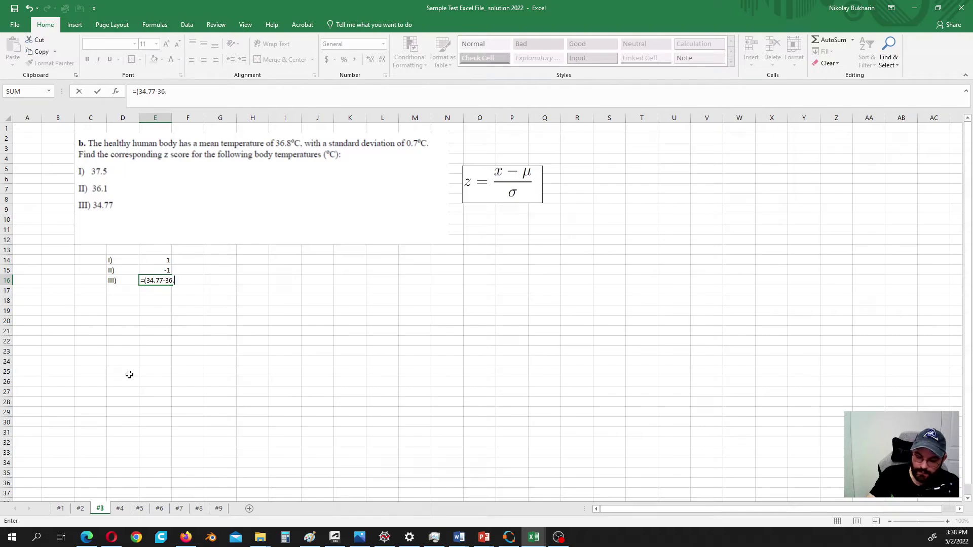
text(8))
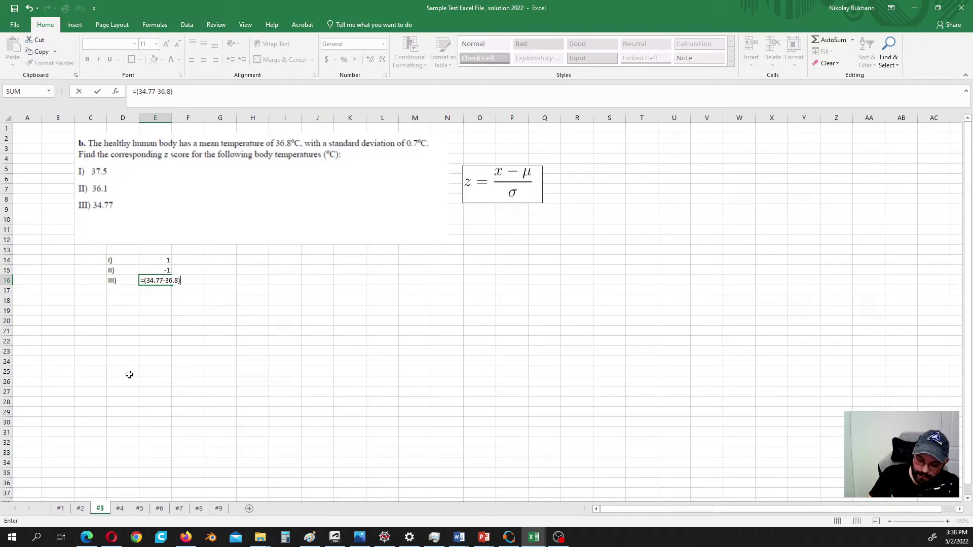
text(/0)
text(.7)
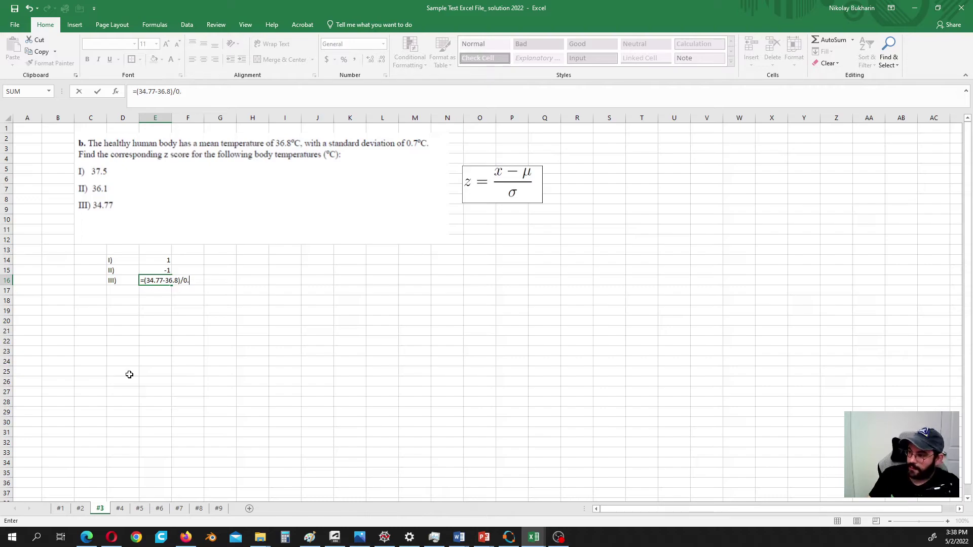
key(Return)
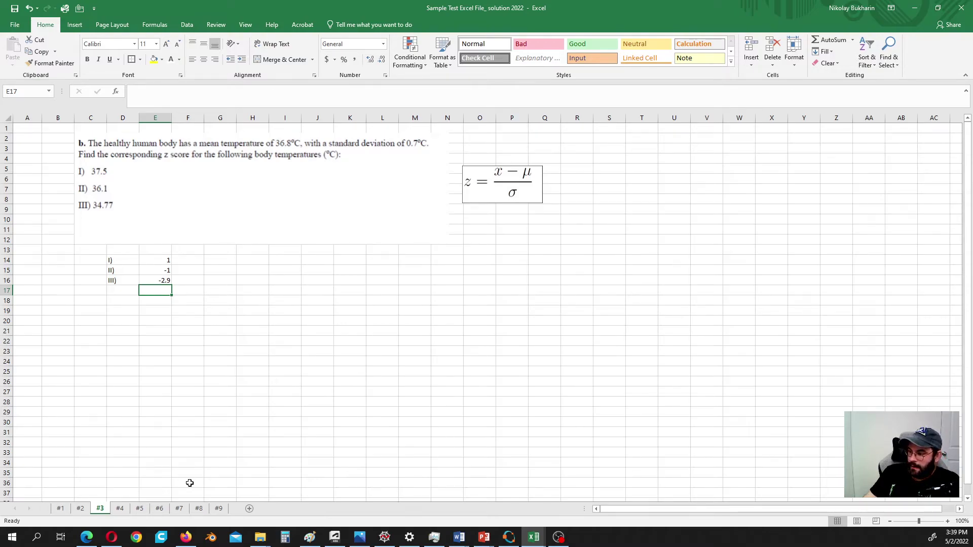
Step: Go to sheet #4 with the cigarette-cost range-rule problem
click(120, 509)
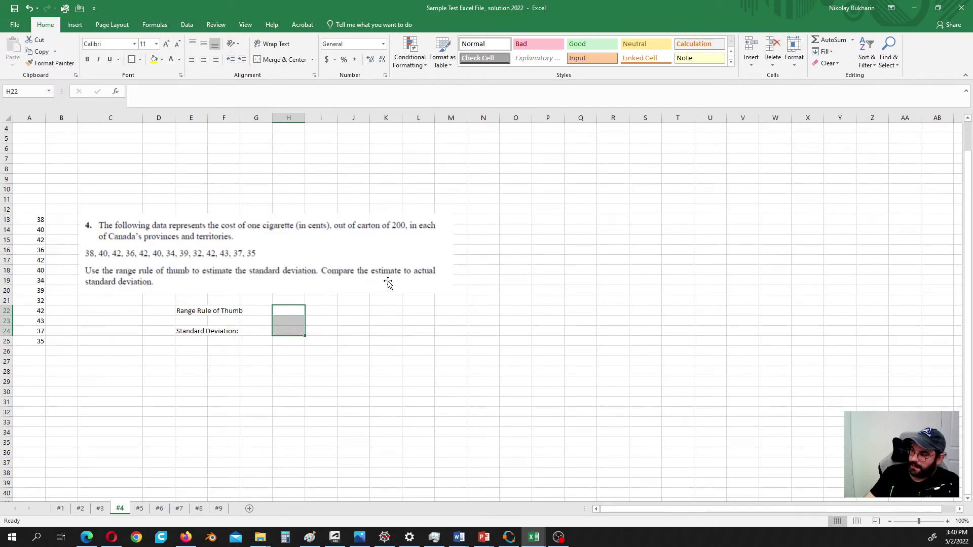
Step: Enter =(MAX(A13:A25)-MIN(A13:A25))/4 in H22 for a range-rule estimate of 2.75
click(294, 310)
text(=()
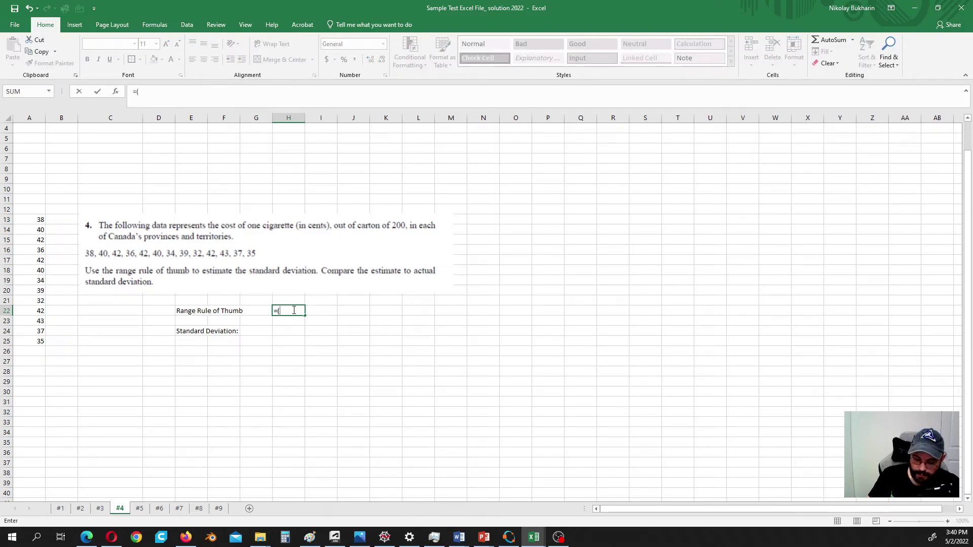
text(max()
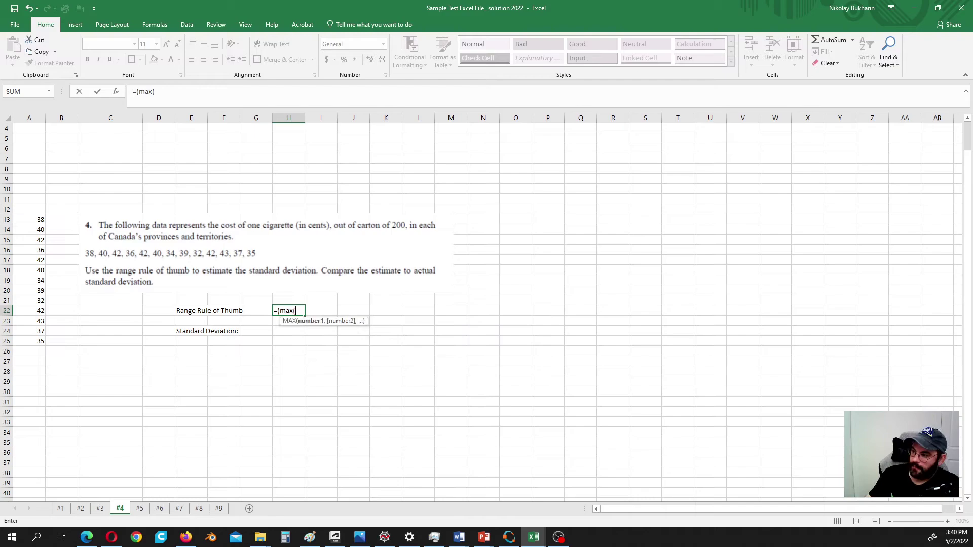
drag(38, 220, 29, 338)
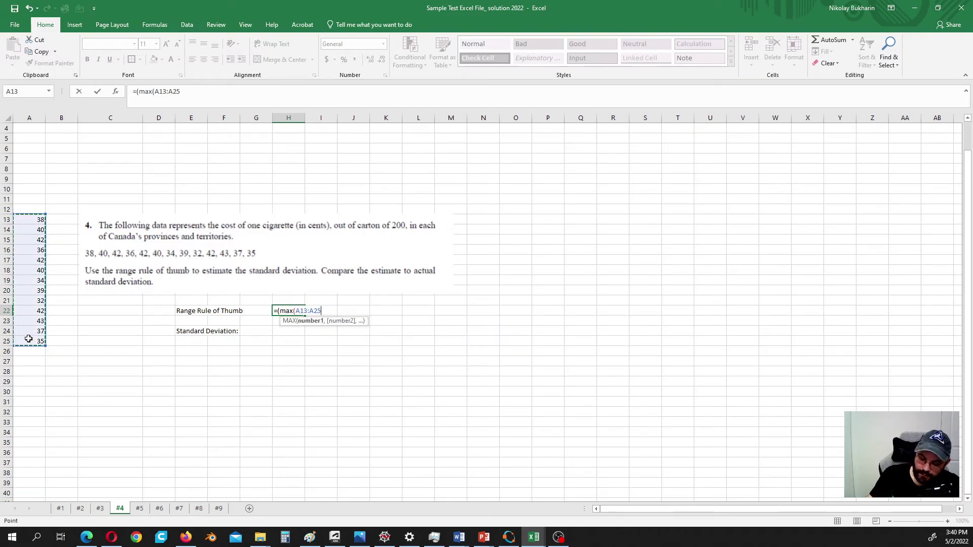
text()-min)
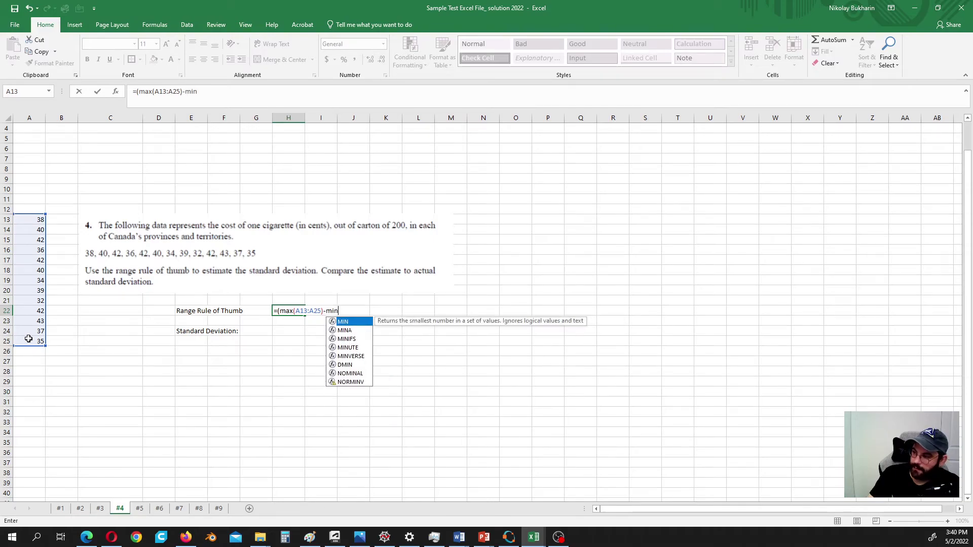
text(()
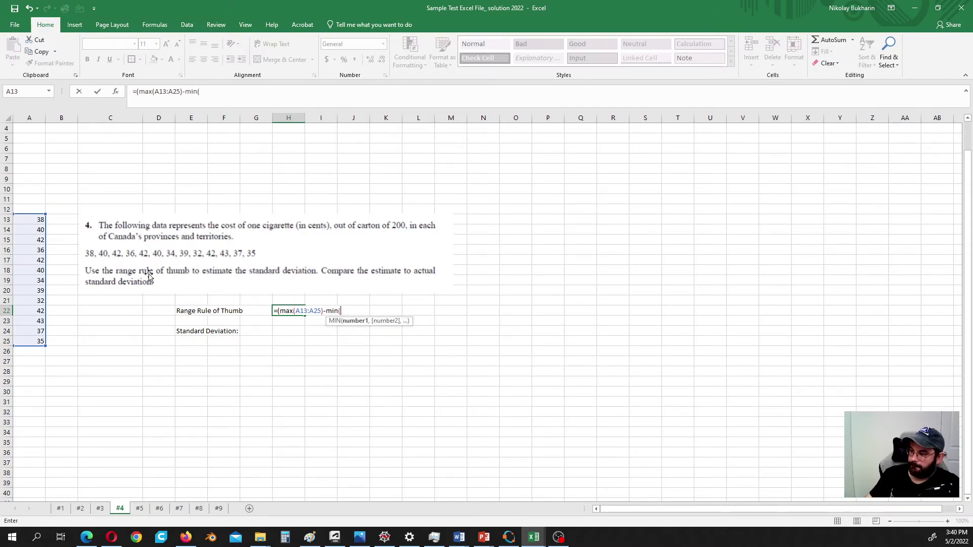
drag(30, 220, 26, 340)
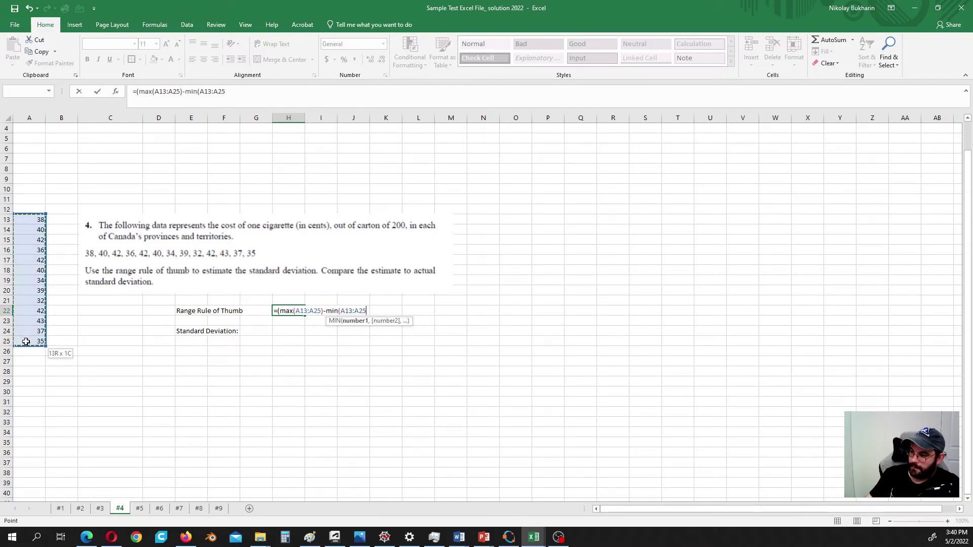
text())
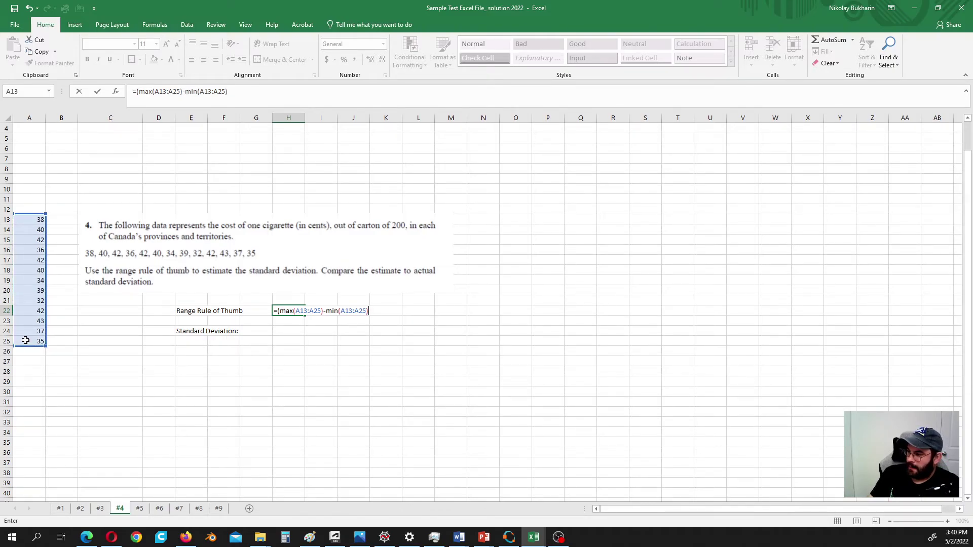
text())
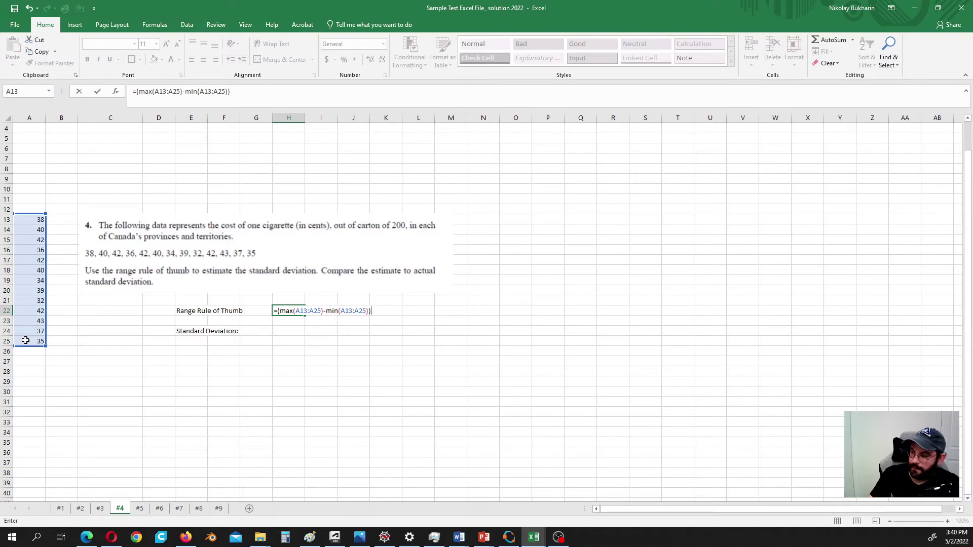
text(/4)
key(Return)
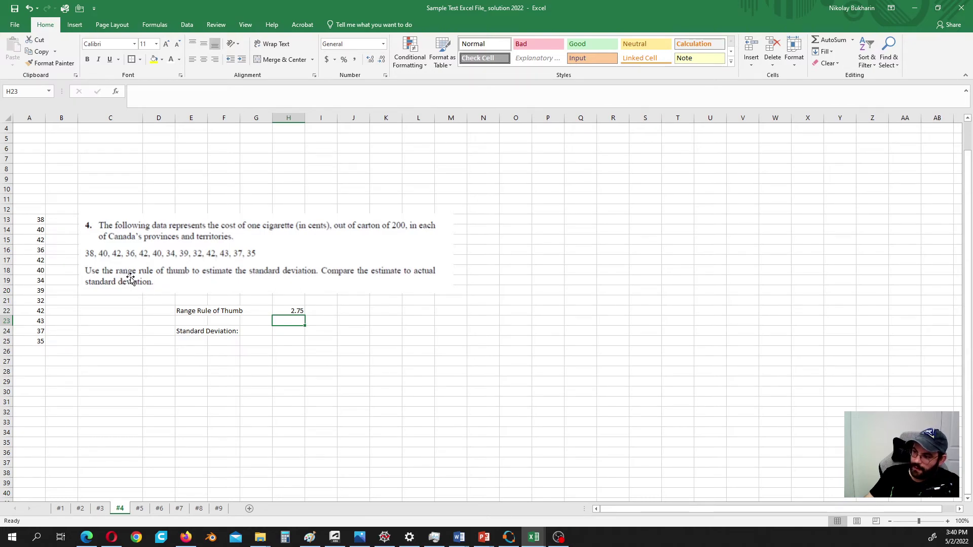
click(288, 332)
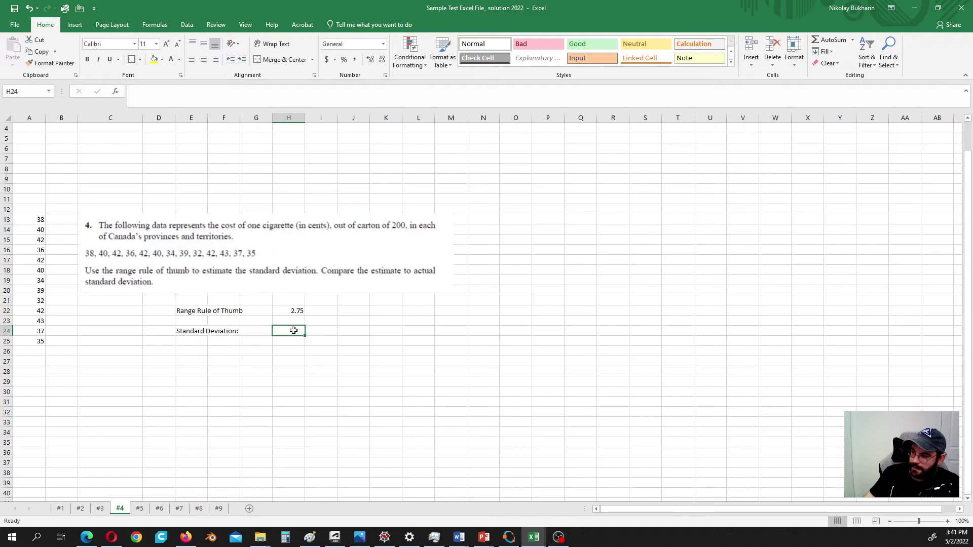
Step: Enter =STDEV.S(A13:A25) in H24, giving a sample standard deviation of 3.478874
text(=)
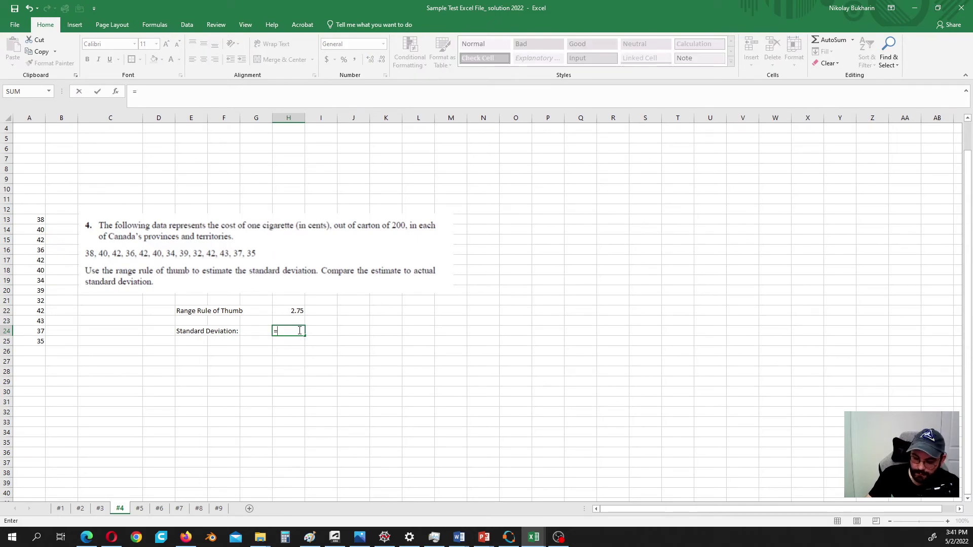
text(sta)
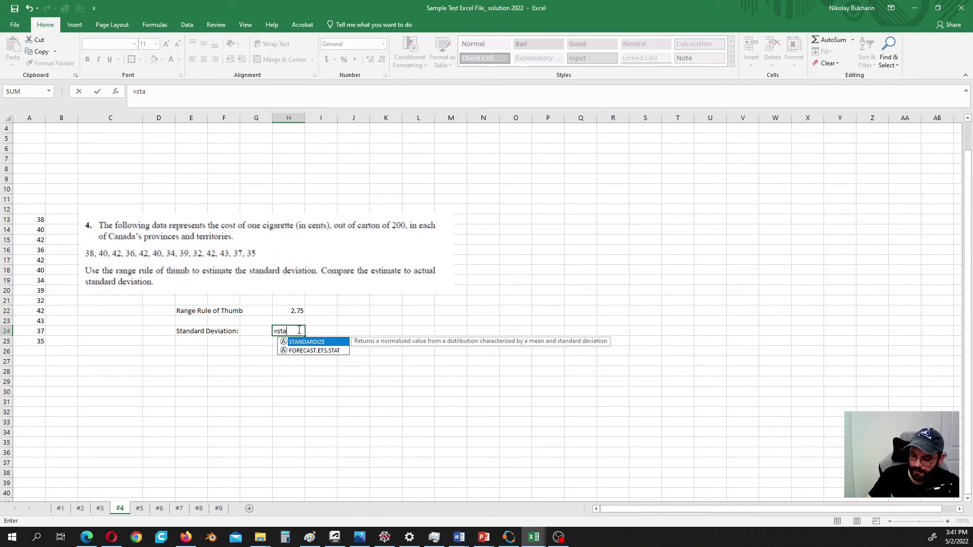
key(BackSpace)
click(311, 359)
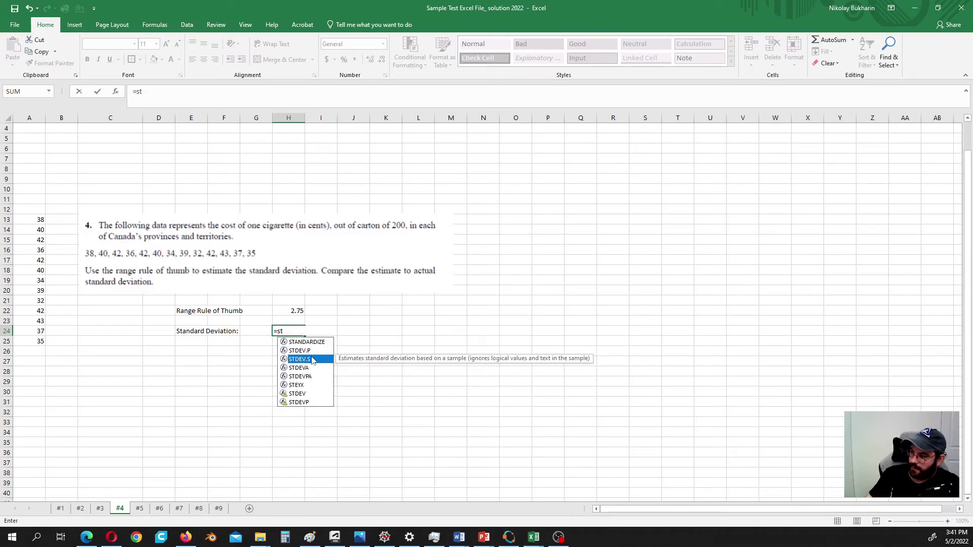
double_click(311, 360)
click(38, 219)
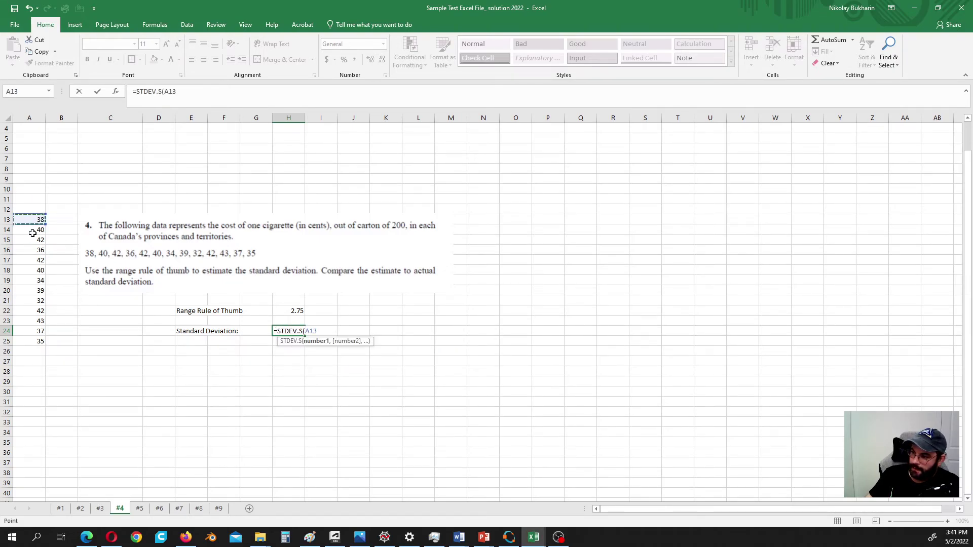
drag(32, 233, 32, 340)
text())
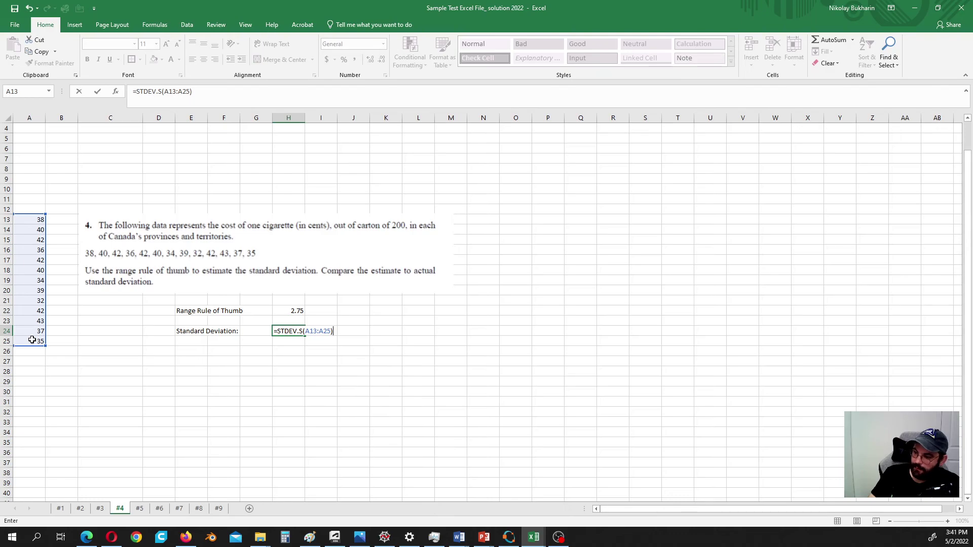
key(Return)
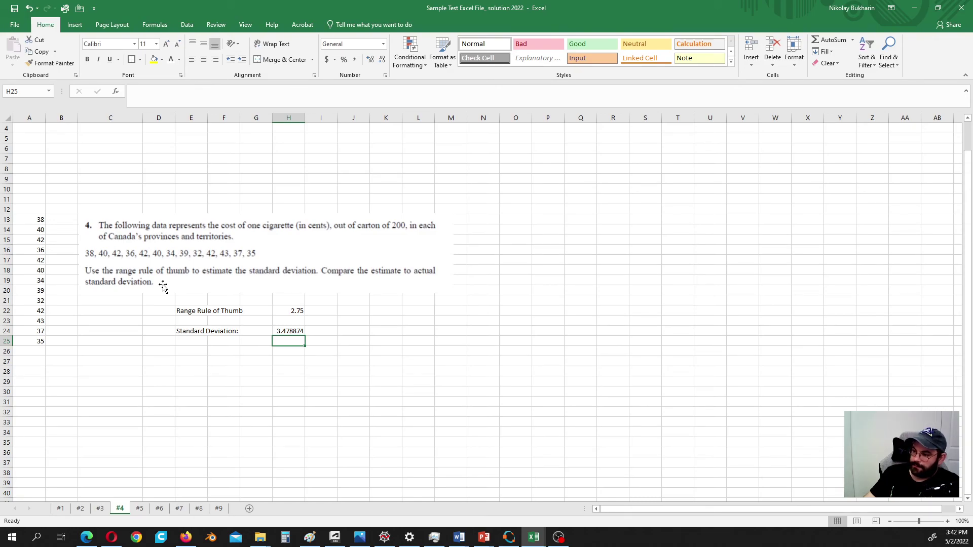
click(299, 332)
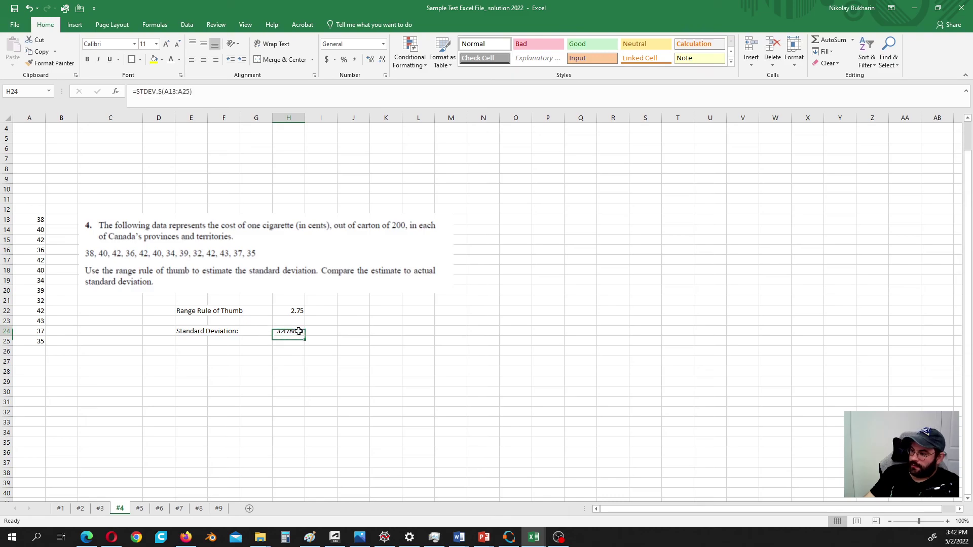